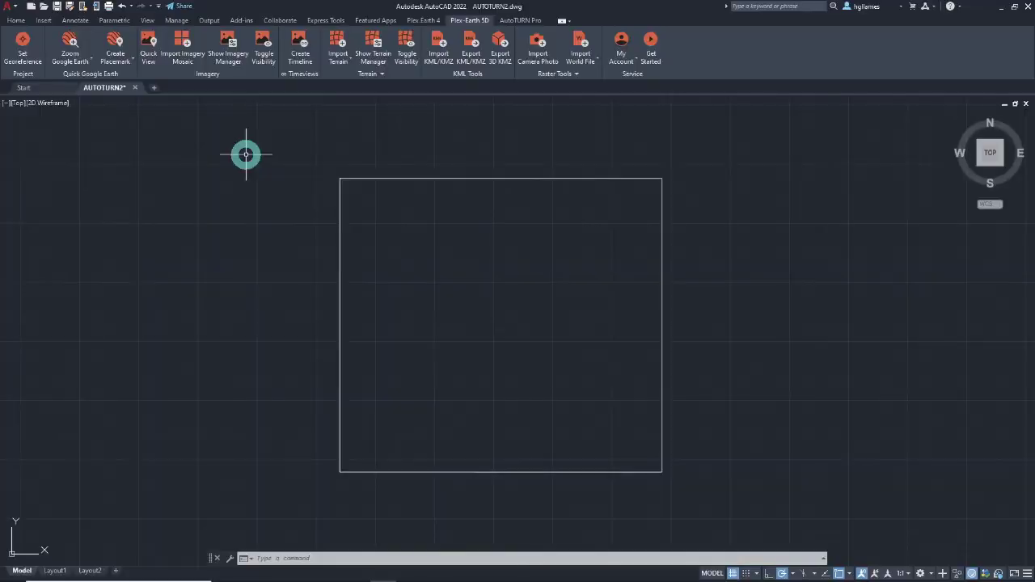
# - Georeference the drawing to ETRF89 / UTM Zone 33N (Italy, Meters) with Plex-Earth Set Georeference
pyautogui.click(22, 42)
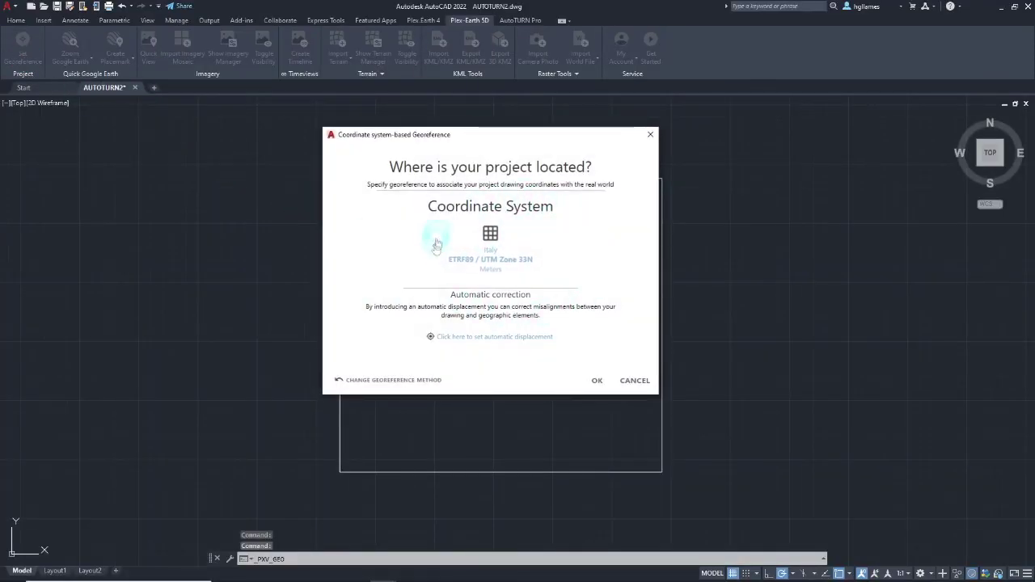
pyautogui.click(595, 380)
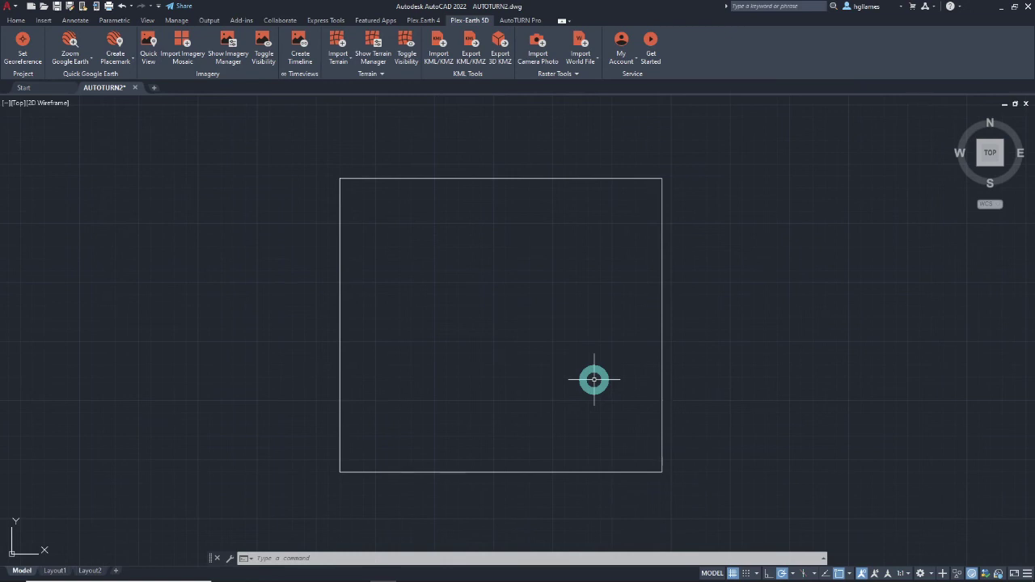
# - Set up a Google Maps Satellite mosaic at Custom quality covering the rectangle polyline
pyautogui.click(182, 62)
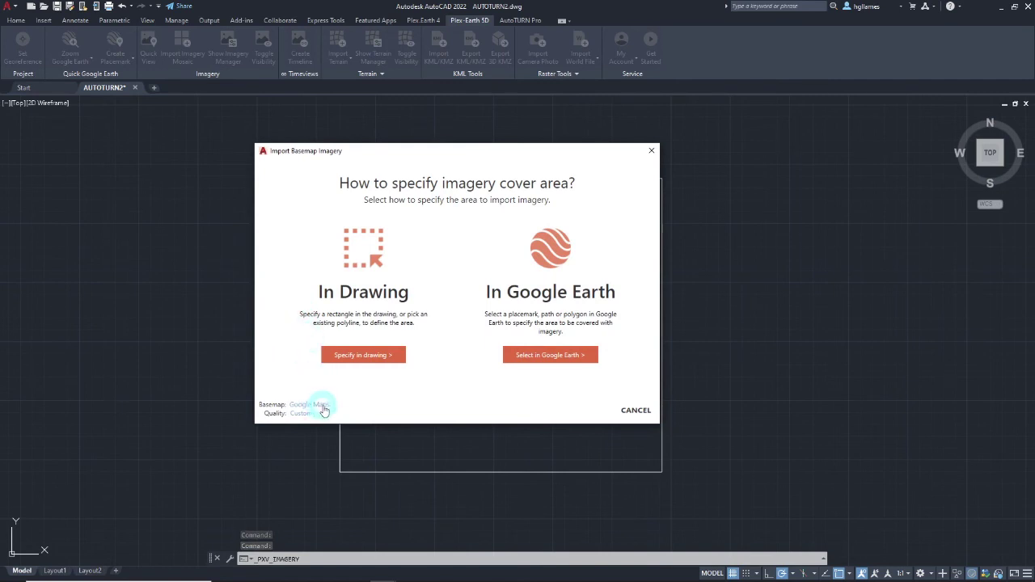
pyautogui.click(318, 407)
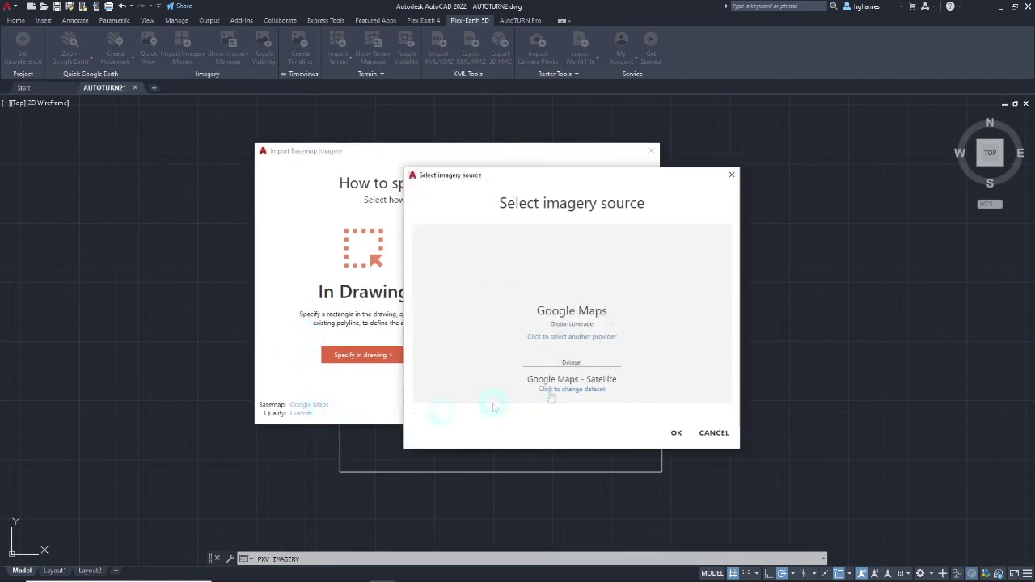
pyautogui.click(676, 433)
pyautogui.click(306, 414)
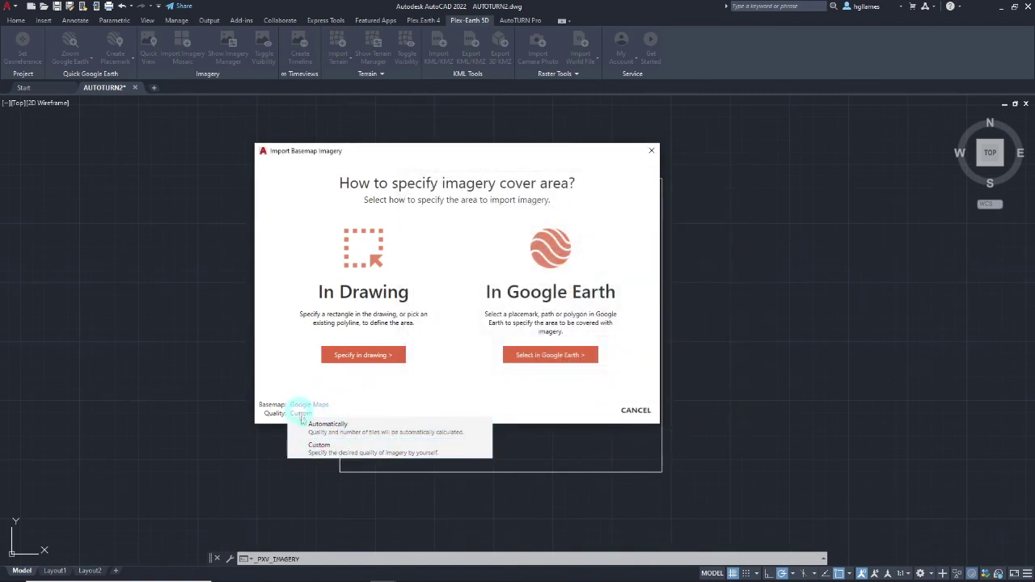
pyautogui.click(312, 447)
pyautogui.click(359, 356)
pyautogui.write('p')
pyautogui.press('Return')
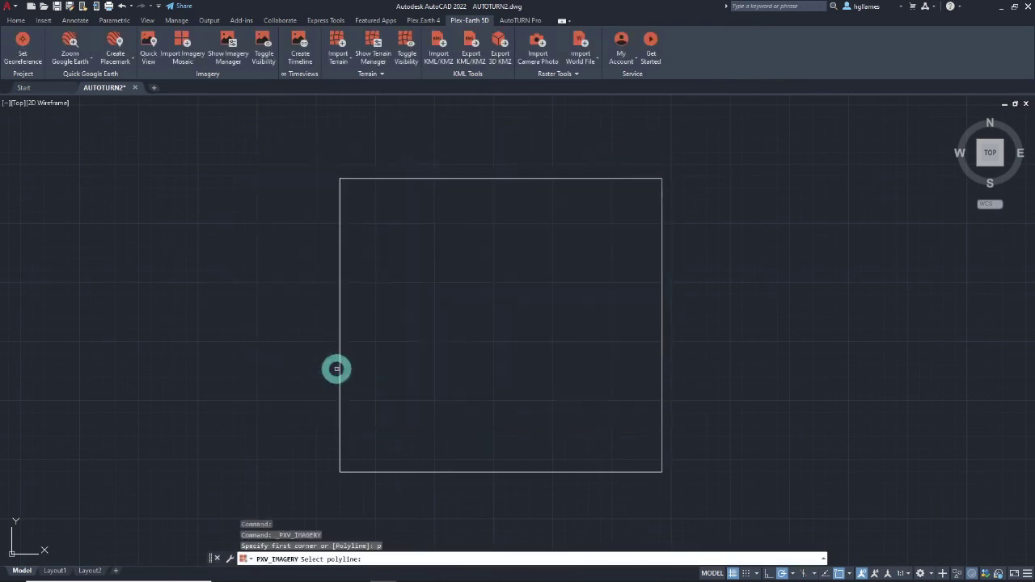
pyautogui.click(340, 372)
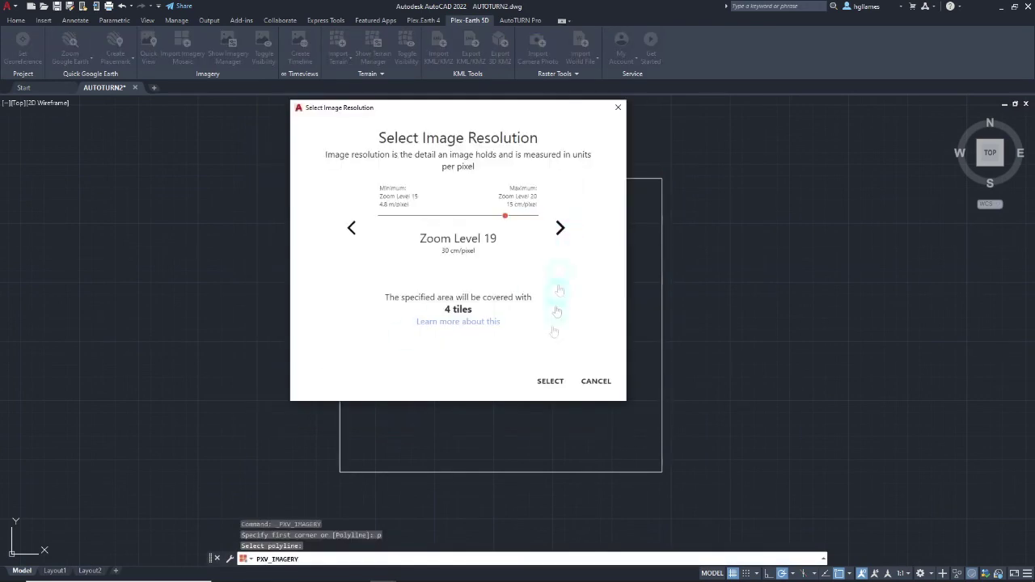
pyautogui.click(544, 379)
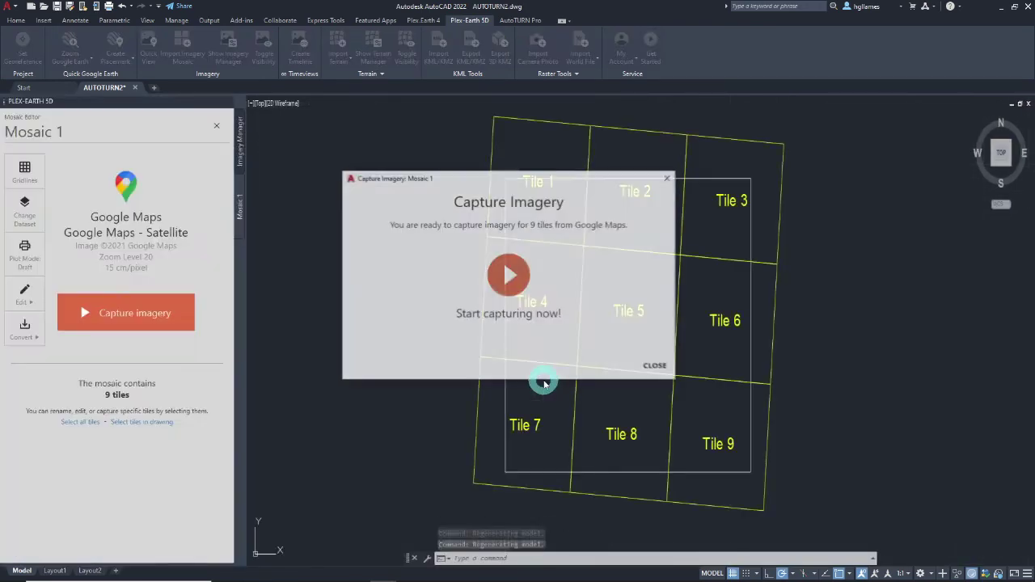
# - Capture the nine imagery tiles, hide the tile gridlines, and close the mosaic palette
pyautogui.click(510, 275)
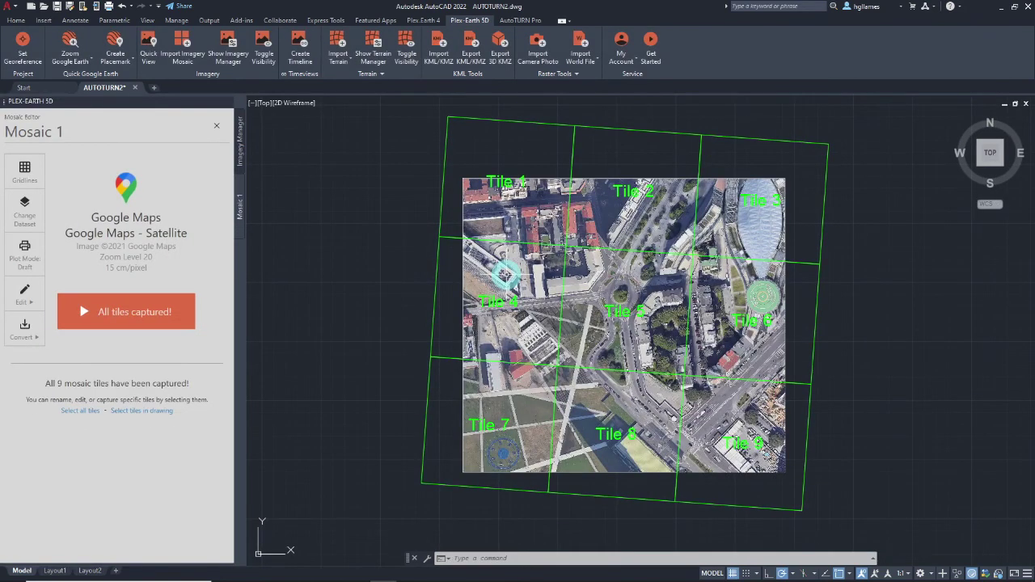
pyautogui.click(25, 170)
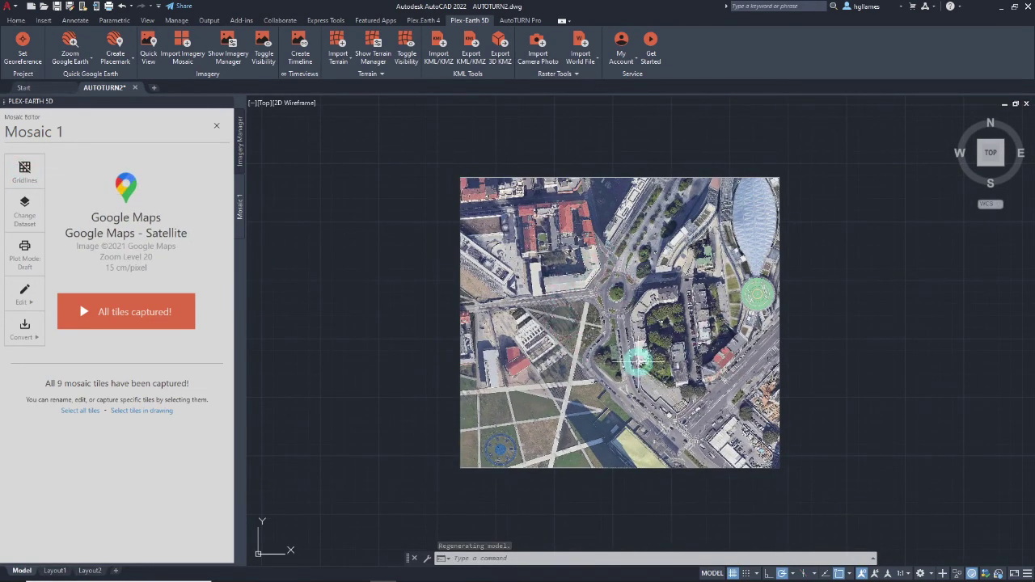
pyautogui.click(215, 127)
pyautogui.click(219, 127)
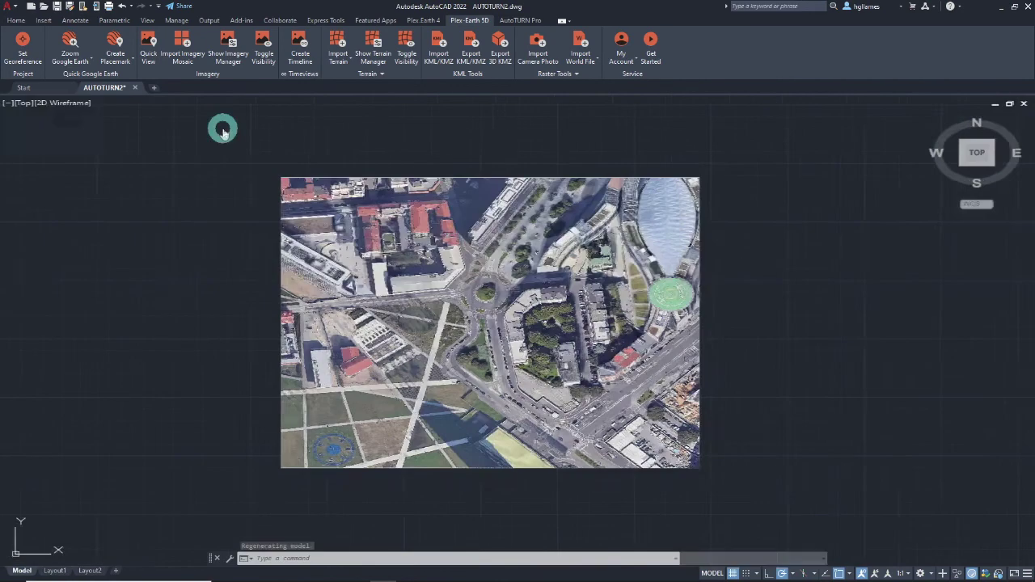
# - Choose the Chevrolet Traverse 2018 SUV as the AutoTURN Pro vehicle
pyautogui.click(518, 21)
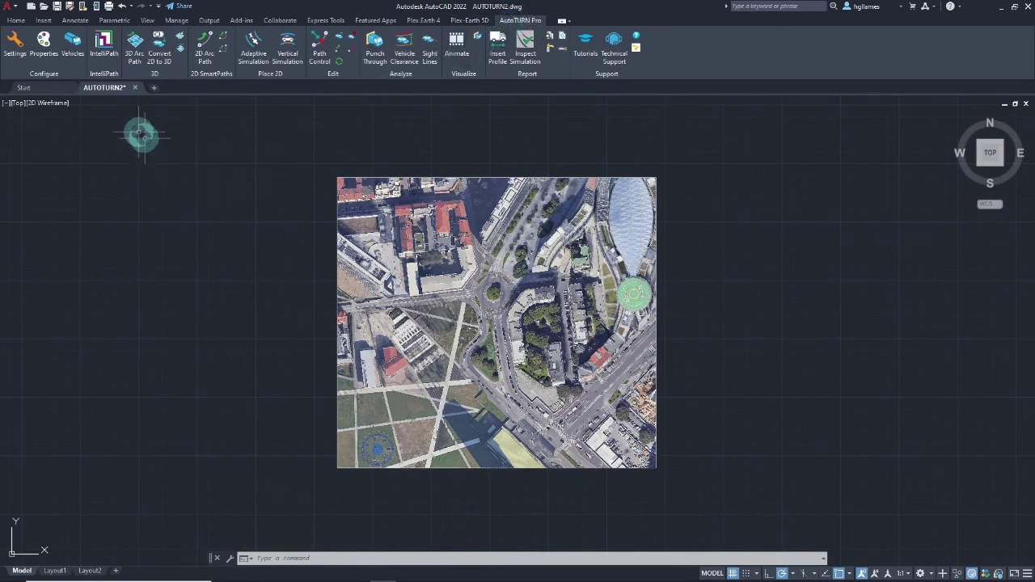
pyautogui.click(73, 53)
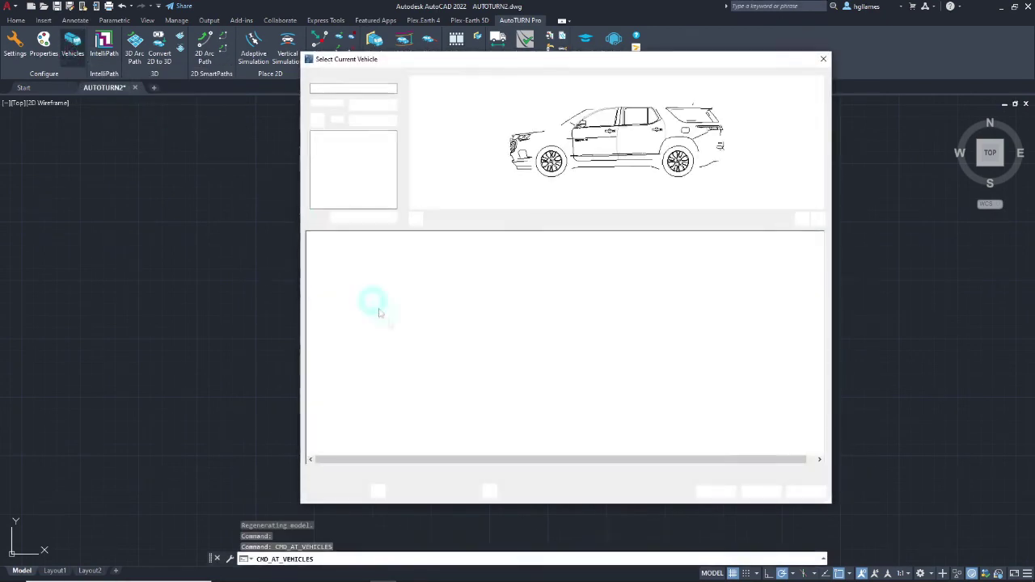
pyautogui.click(715, 493)
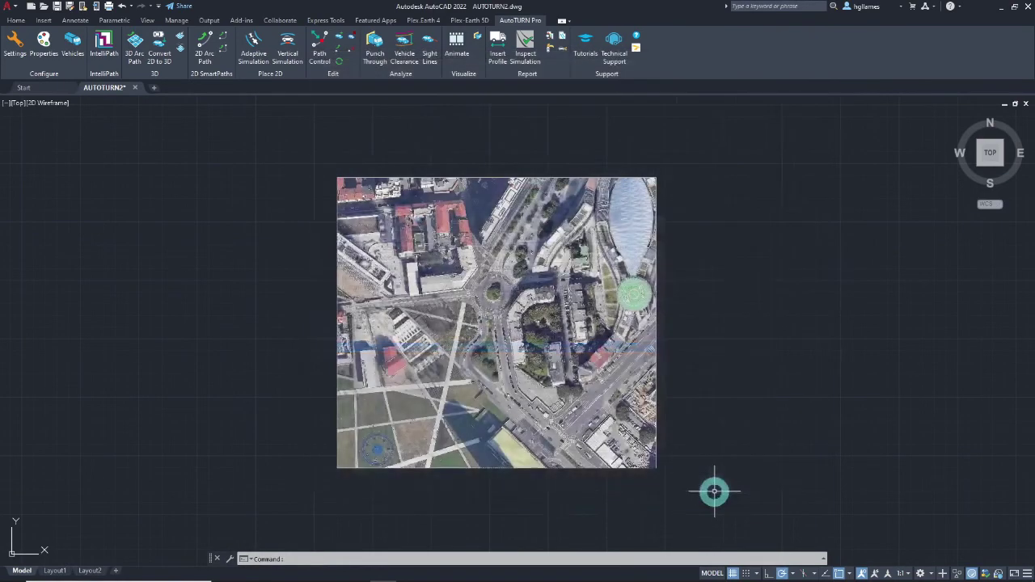
# - Start a 2D arc swept path by the parked cars, heading up the street and around the first curve
pyautogui.click(207, 52)
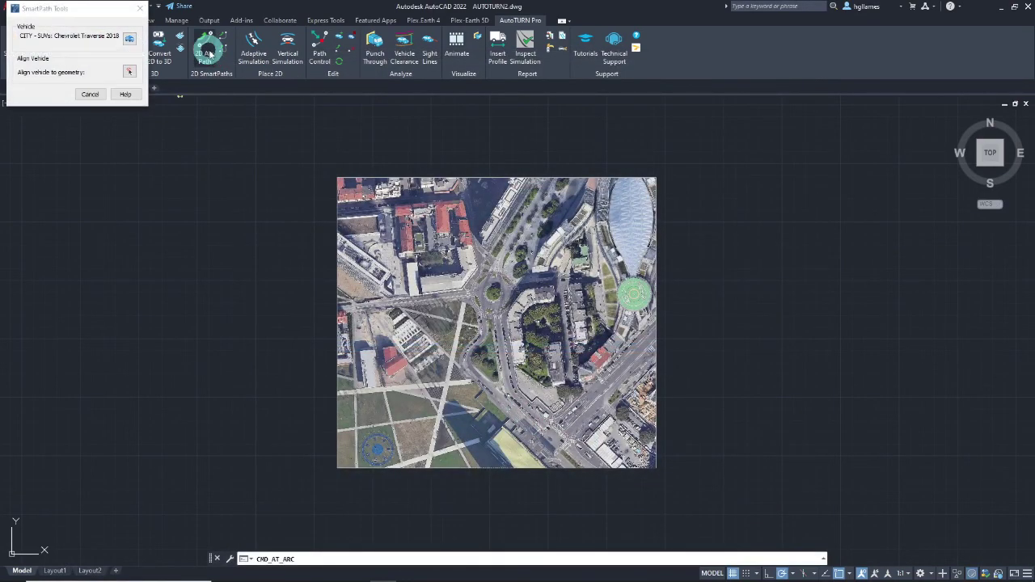
pyautogui.scroll(6, 578, 308)
pyautogui.scroll(3, 578, 308)
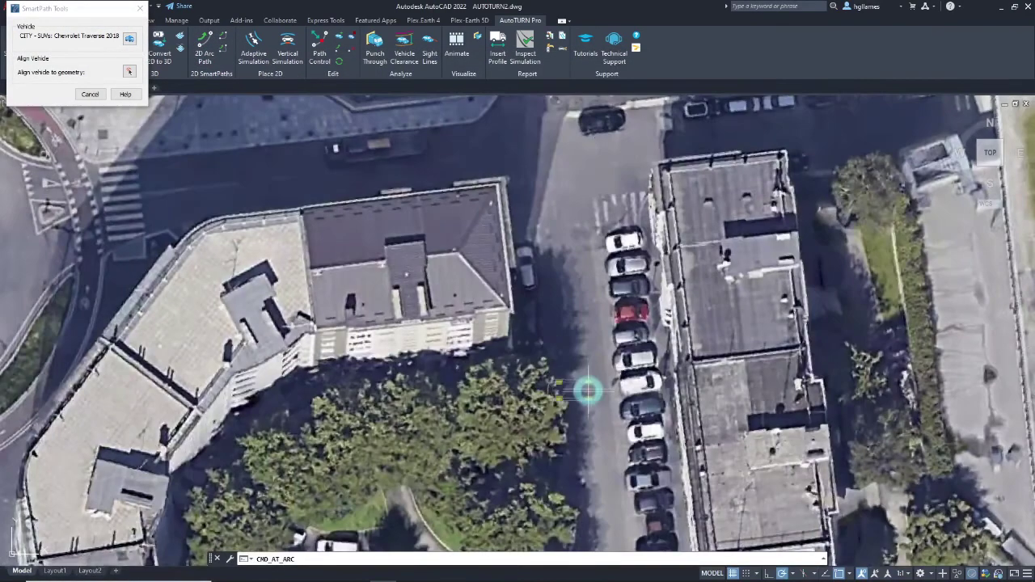
pyautogui.click(587, 390)
pyautogui.click(579, 328)
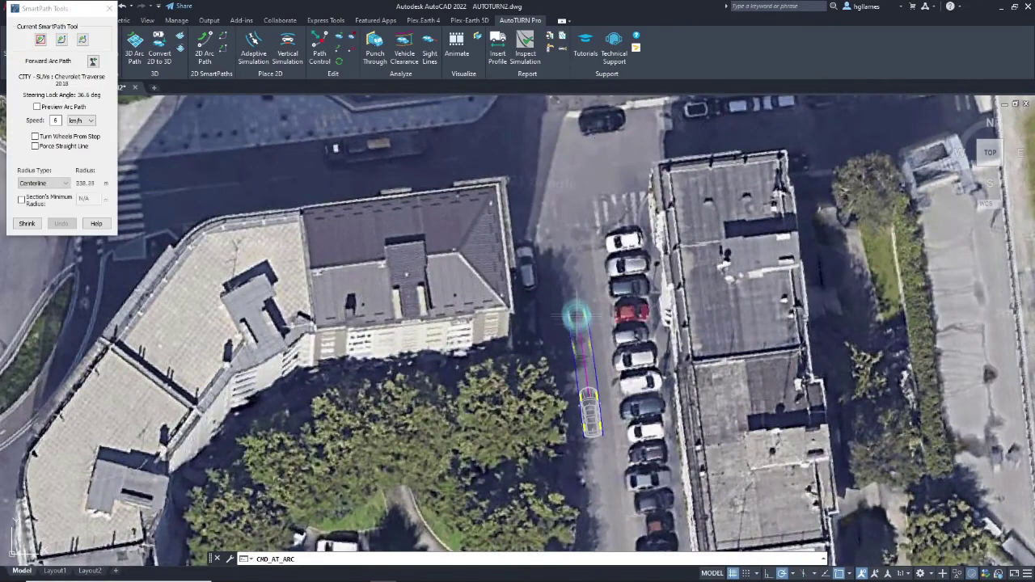
pyautogui.click(571, 229)
pyautogui.click(418, 154)
pyautogui.moveTo(418, 153)
pyautogui.mouseDown(button='middle')
pyautogui.moveTo(555, 173)
pyautogui.moveTo(709, 218)
pyautogui.mouseUp(button='middle')
pyautogui.click(427, 229)
# - Continue the swept path across the roundabout and up the road, then finish it
pyautogui.moveTo(239, 157); pyautogui.dragTo(404, 319, button='middle')
pyautogui.click(377, 173)
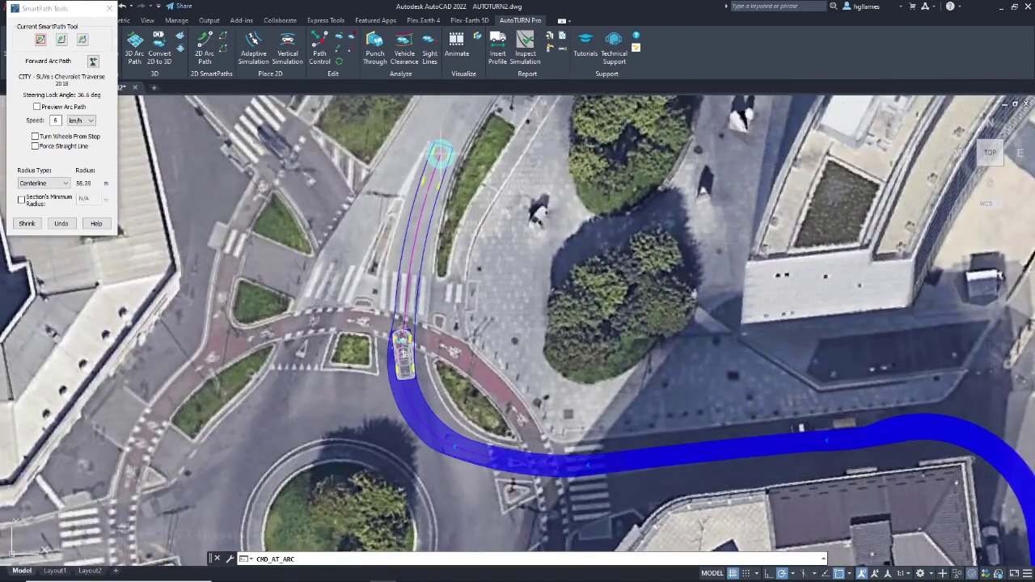
pyautogui.click(439, 153)
pyautogui.moveTo(439, 153); pyautogui.dragTo(342, 420, button='middle')
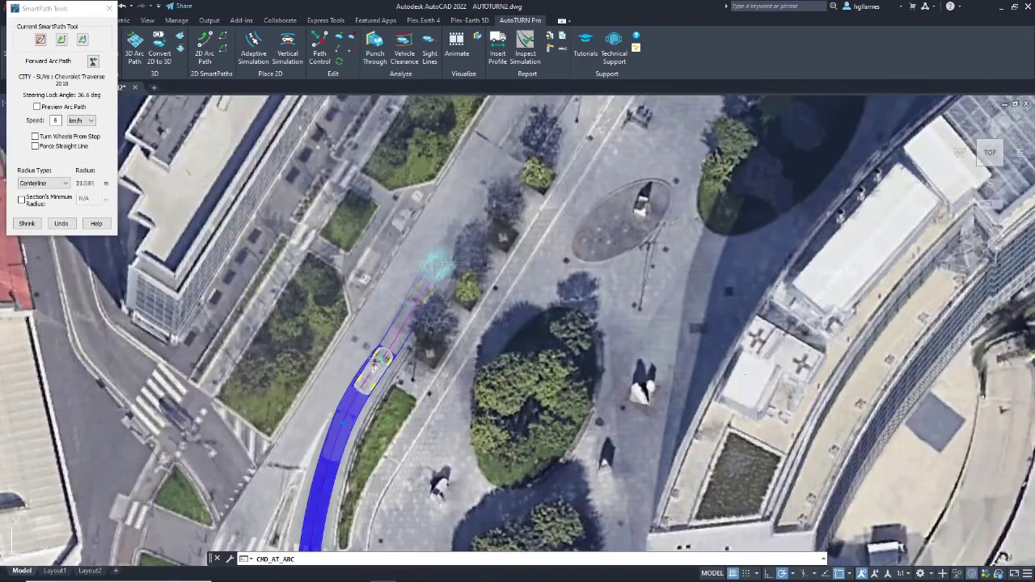
pyautogui.click(465, 236)
pyautogui.moveTo(465, 236); pyautogui.dragTo(421, 317, button='middle')
pyautogui.click(474, 233)
pyautogui.press('Return')
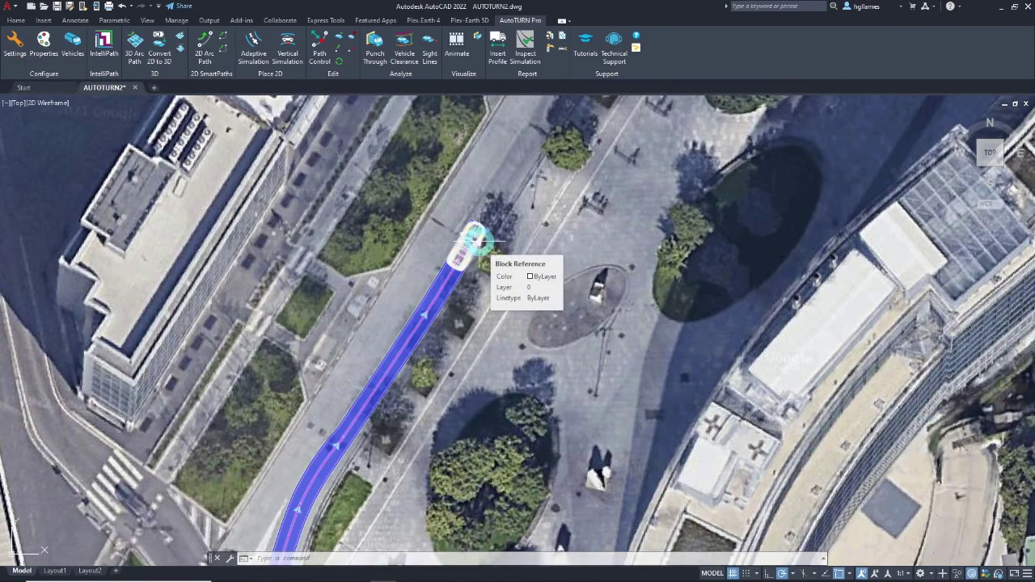
# - Place vehicle symbols on the bend and further along the blue swept path
pyautogui.scroll(-5, 477, 240)
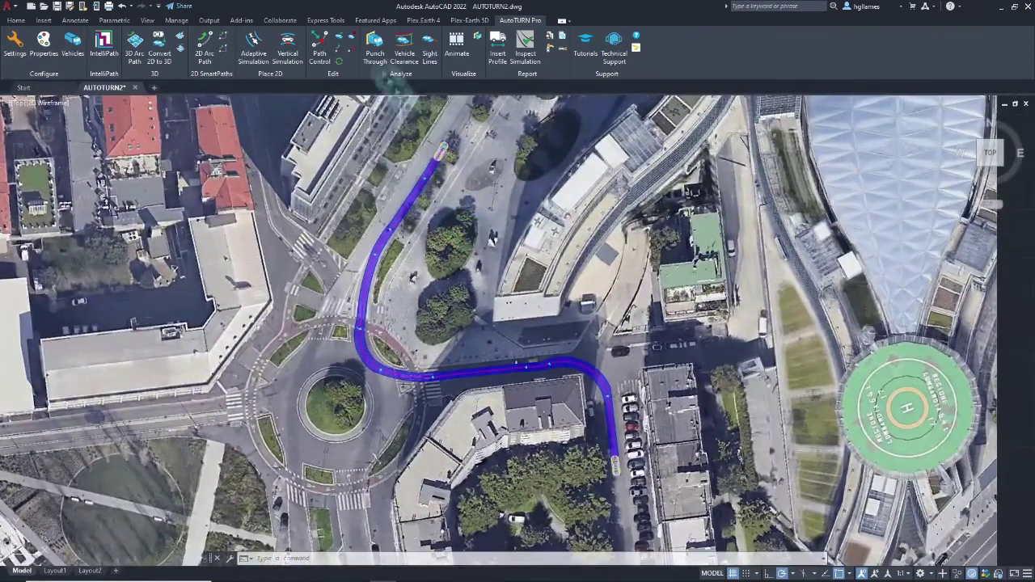
pyautogui.click(340, 37)
pyautogui.click(590, 369)
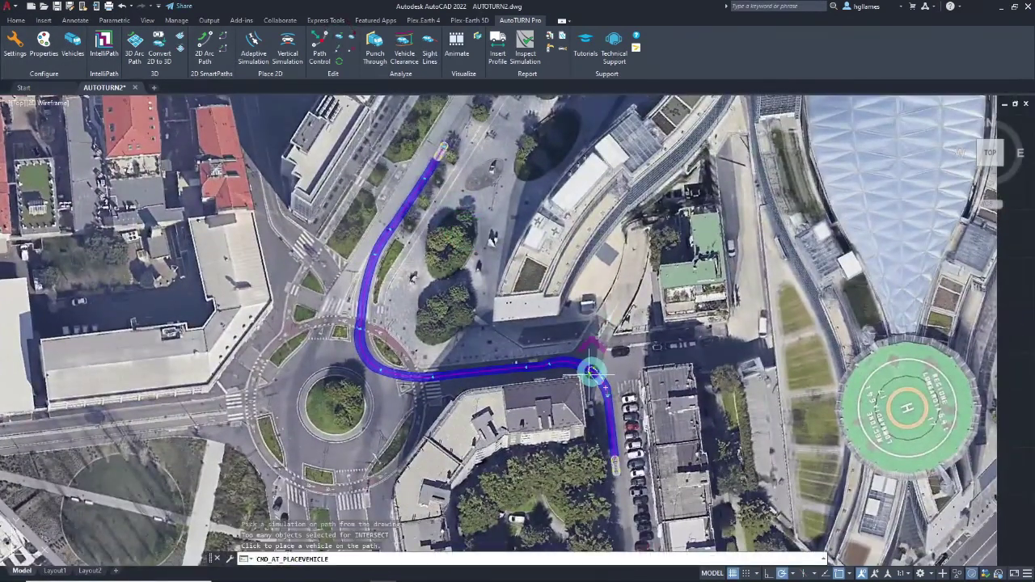
pyautogui.scroll(4, 589, 369)
pyautogui.click(612, 395)
pyautogui.click(198, 383)
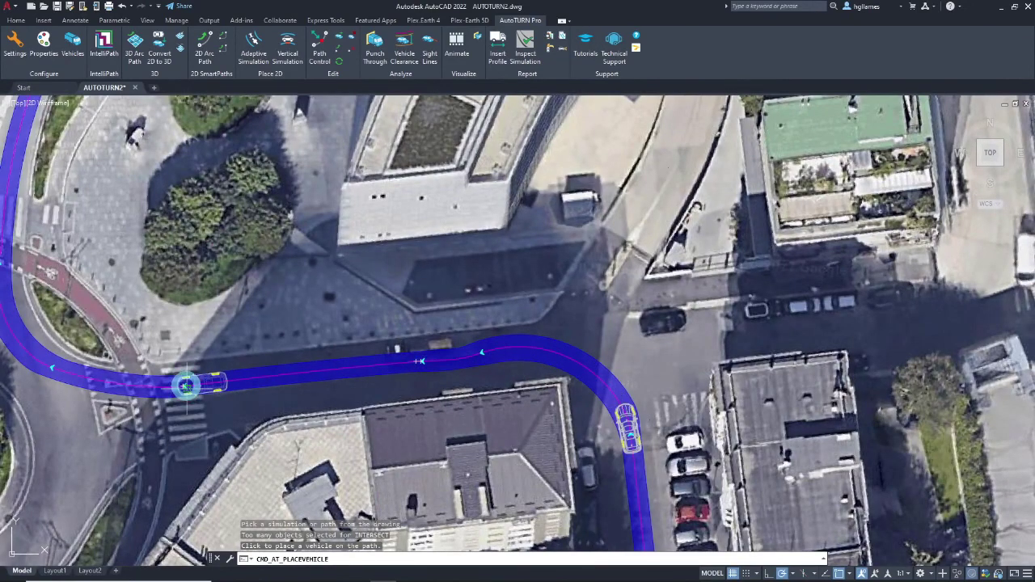
pyautogui.moveTo(190, 385); pyautogui.dragTo(408, 466, button='middle')
pyautogui.scroll(2, 214, 356)
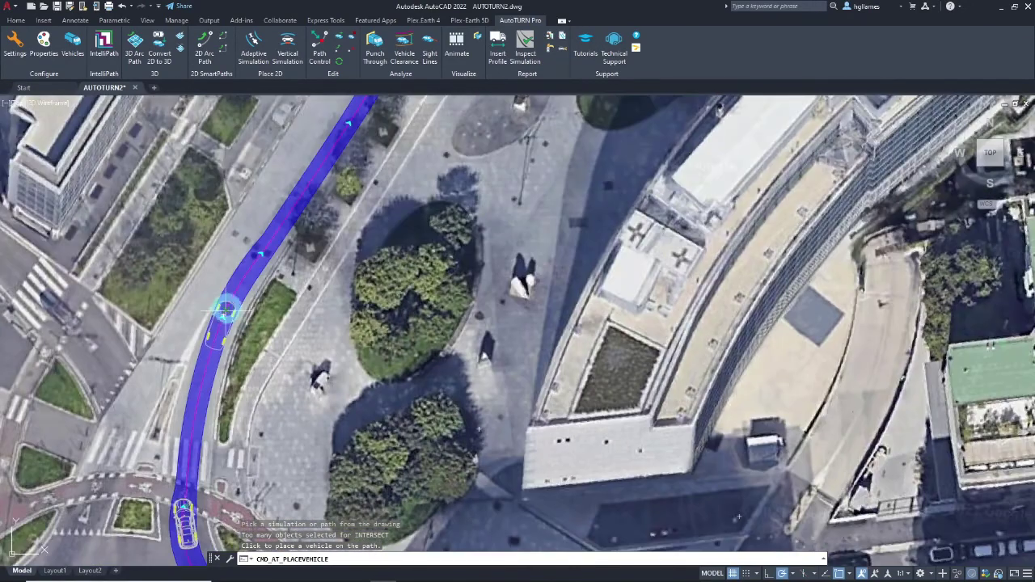
pyautogui.scroll(3, 227, 305)
pyautogui.scroll(-5, 269, 378)
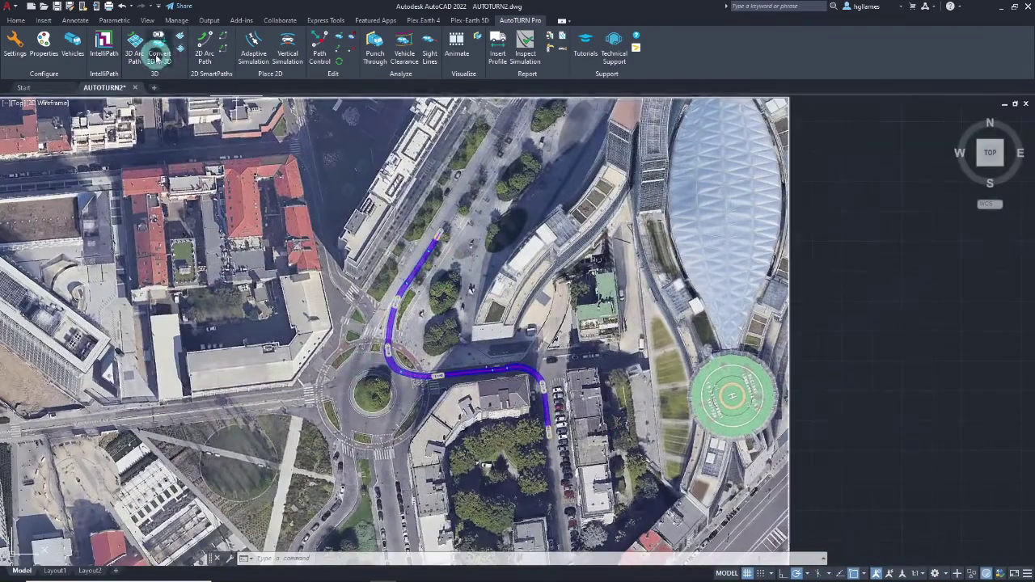
# - Convert the 2D simulation to 3D on the satellite image, keep the 2D original, view SW Isometric
pyautogui.click(160, 49)
pyautogui.press('Return')
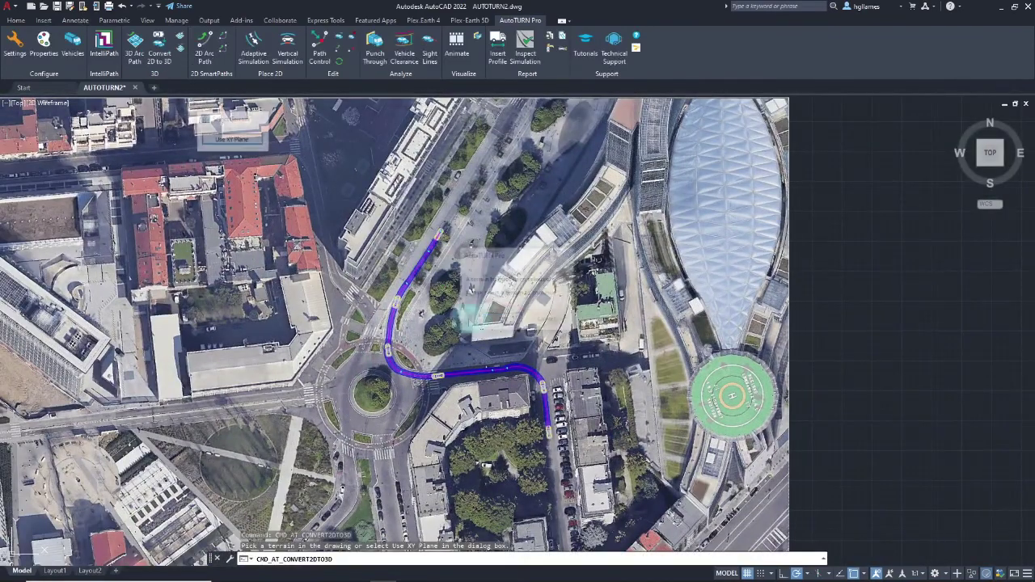
pyautogui.click(242, 139)
pyautogui.click(421, 292)
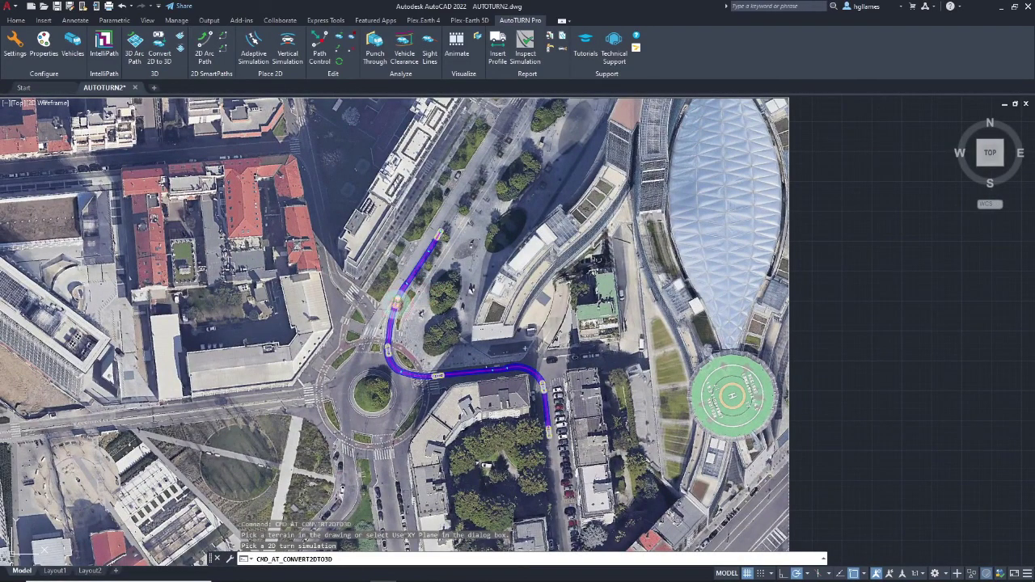
pyautogui.click(575, 320)
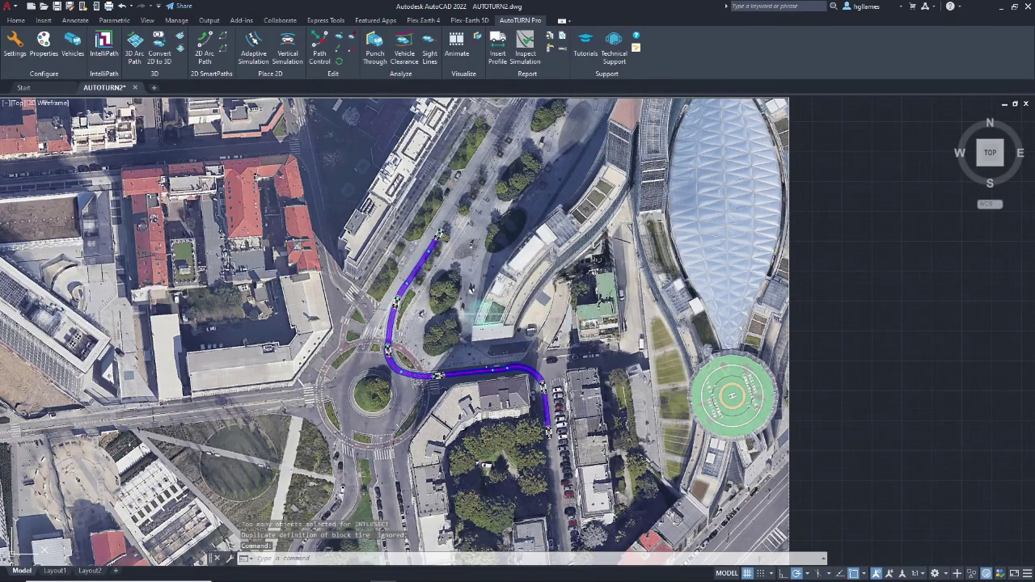
pyautogui.click(531, 235)
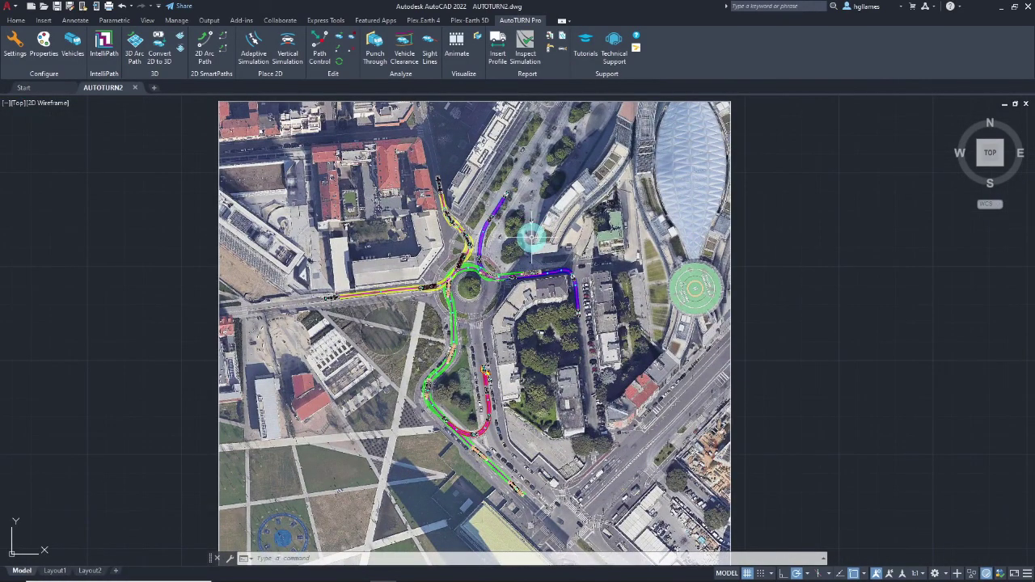
pyautogui.click(980, 166)
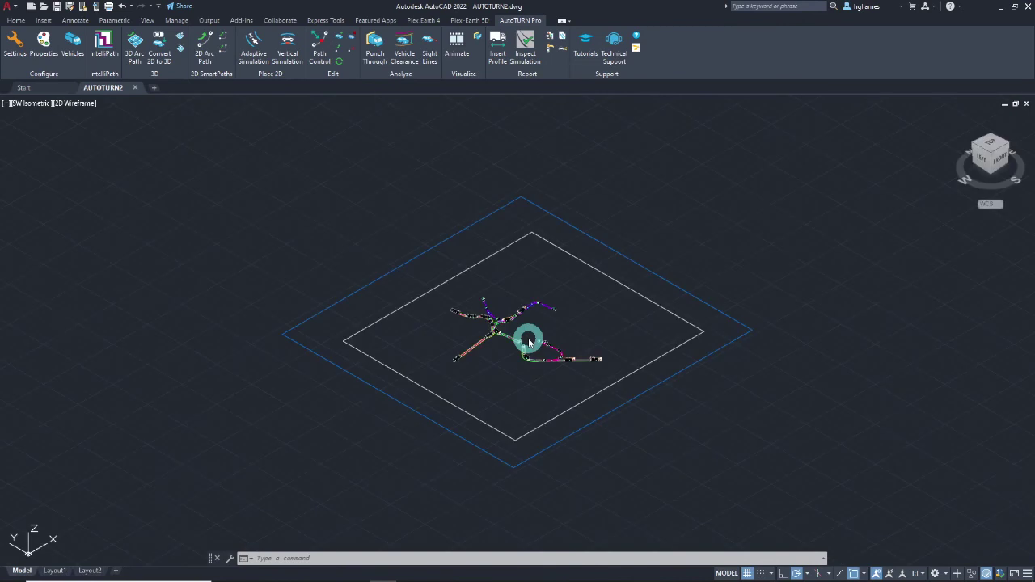
pyautogui.scroll(5, 527, 338)
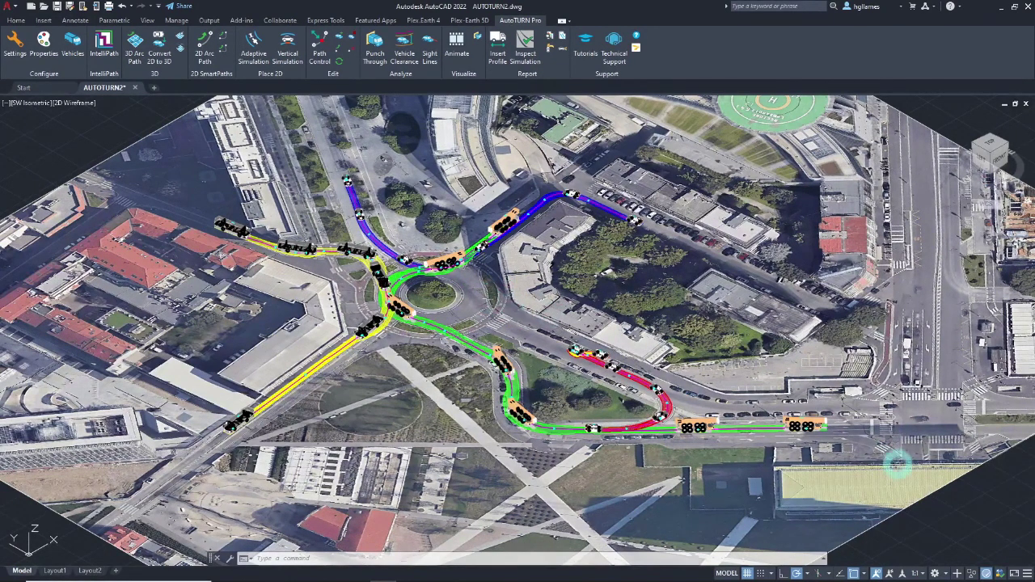
# - Select all the vehicle swept paths with a selection window
pyautogui.click(893, 488)
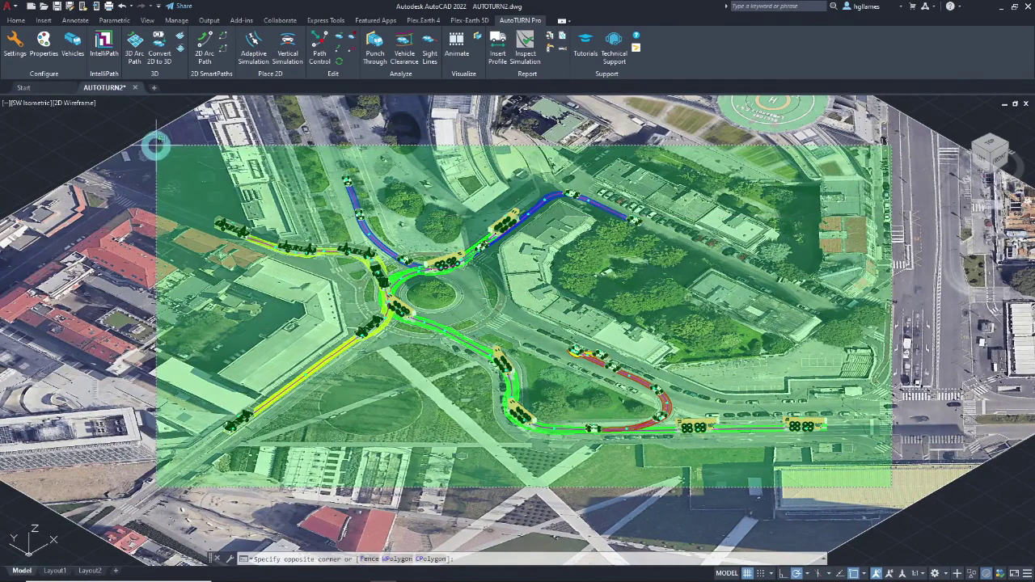
pyautogui.click(156, 146)
pyautogui.press('Delete')
# - Export the paths as a grouped, ground-clamped KMZ named Simulation on the Desktop and open it in Google Earth
pyautogui.click(477, 20)
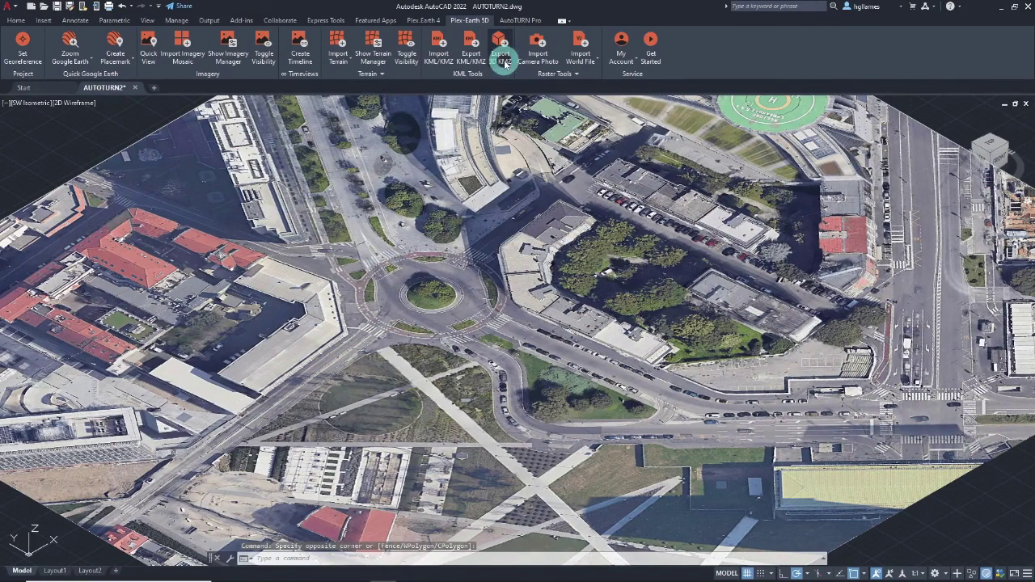
pyautogui.click(502, 58)
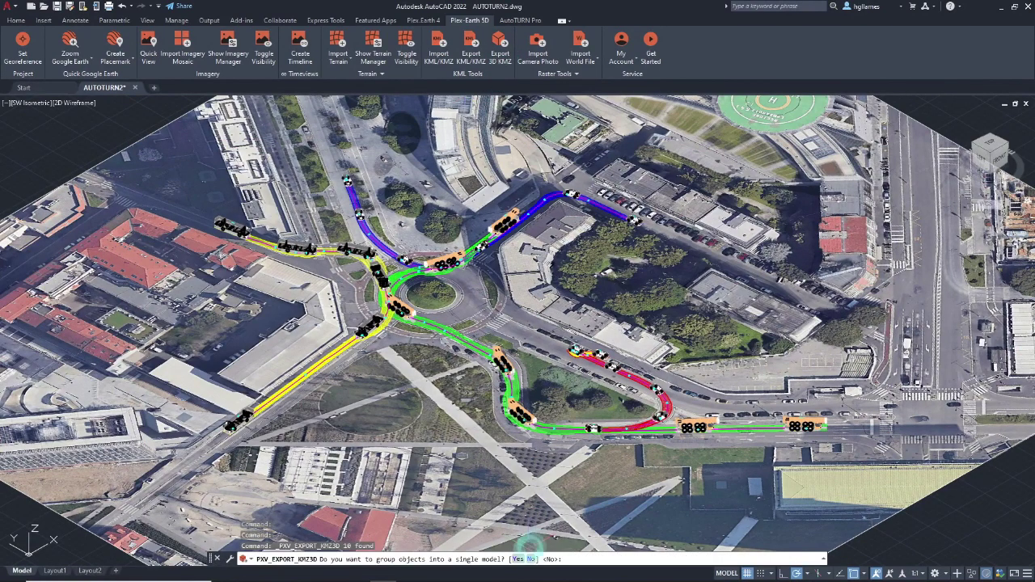
pyautogui.click(518, 560)
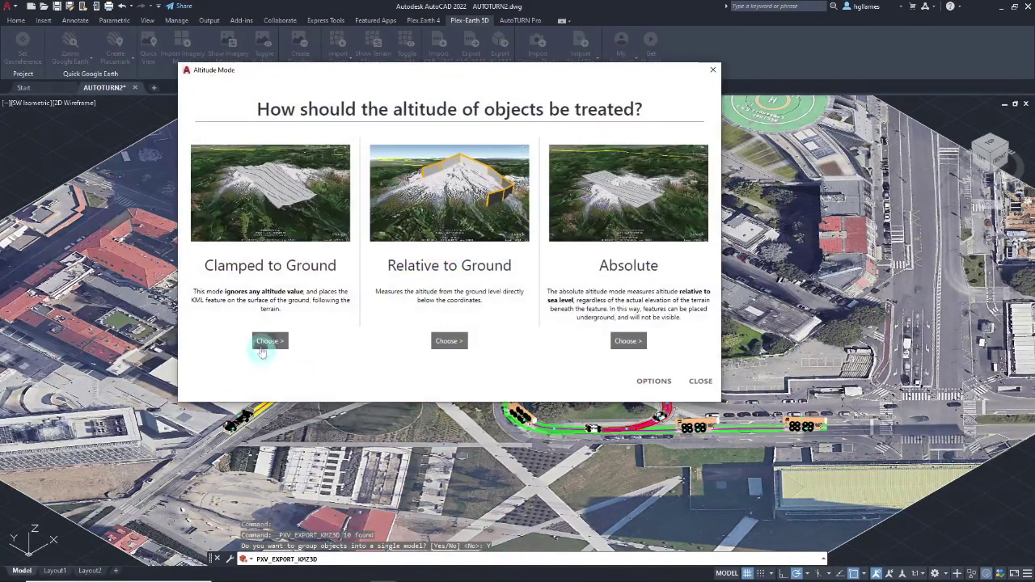
pyautogui.click(263, 346)
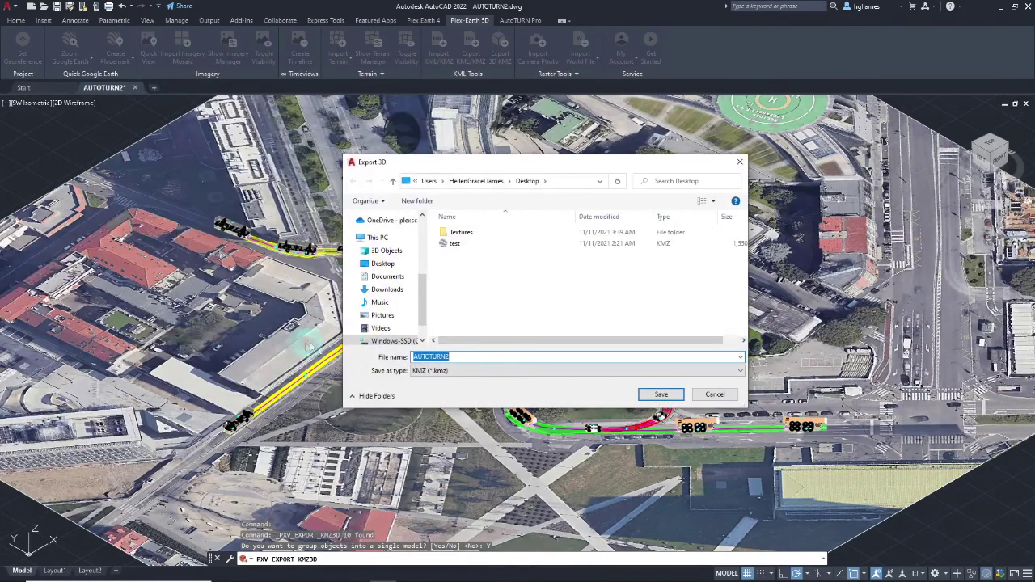
pyautogui.write('Simulation')
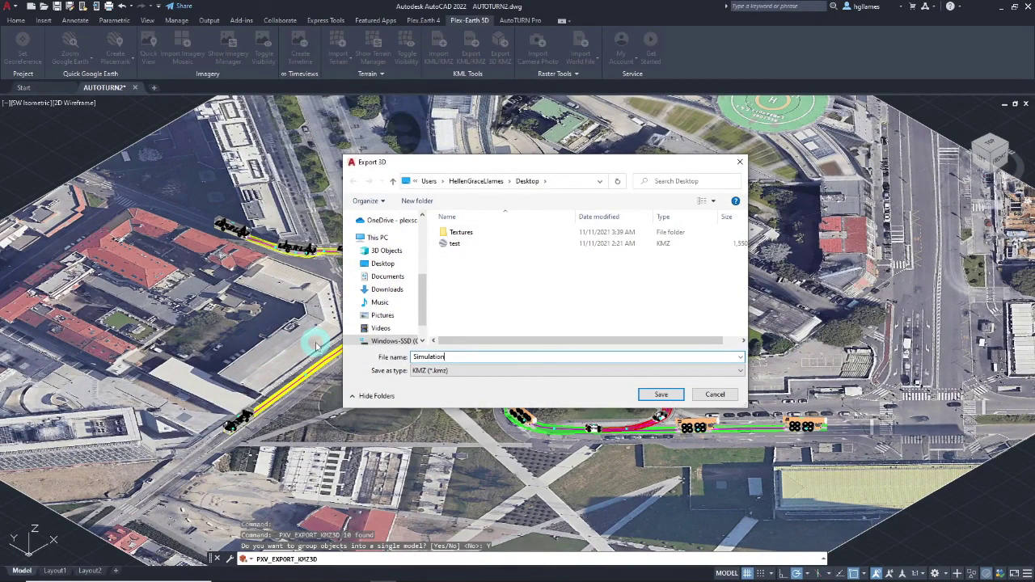
pyautogui.click(383, 263)
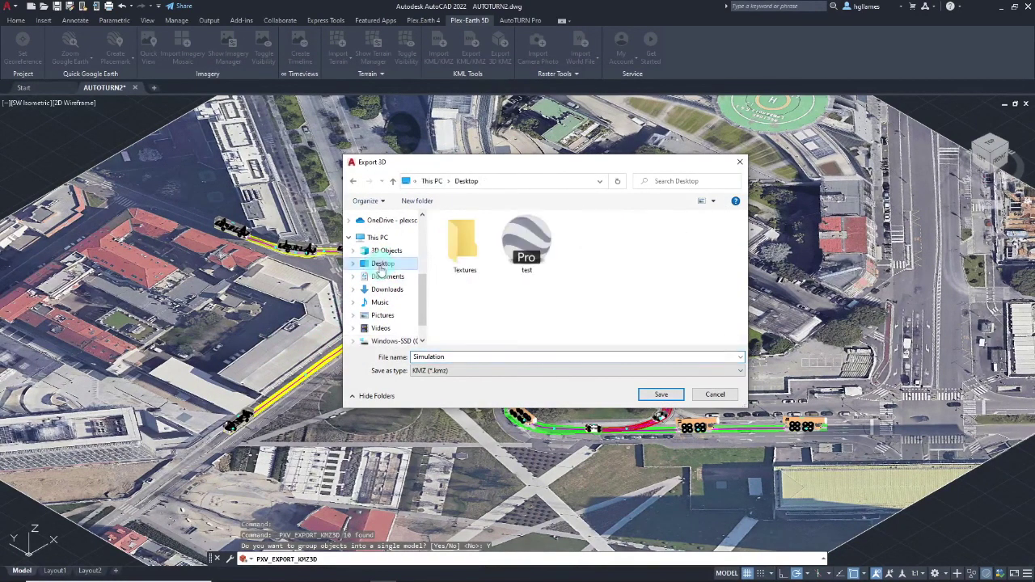
pyautogui.click(661, 396)
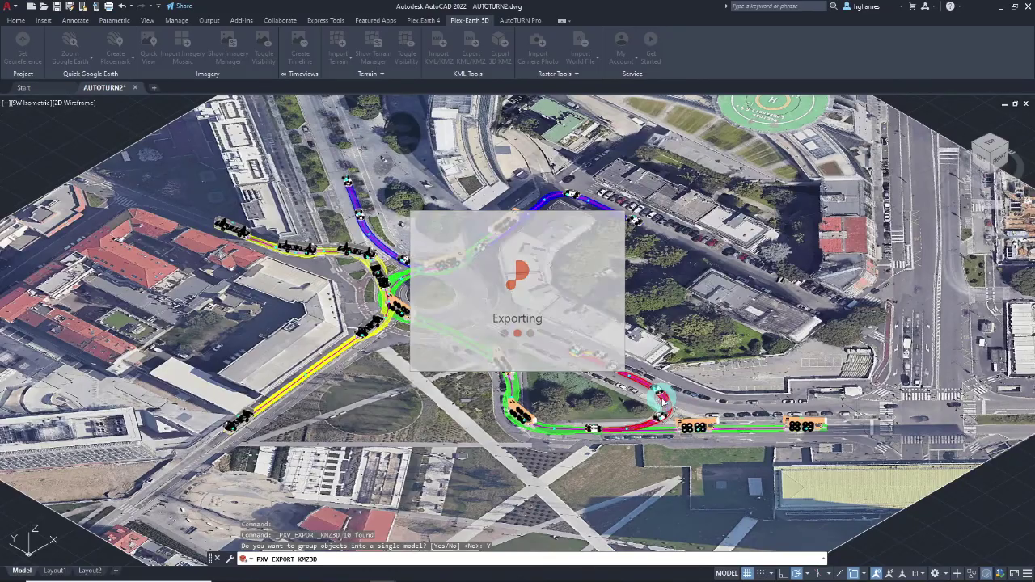
pyautogui.click(625, 267)
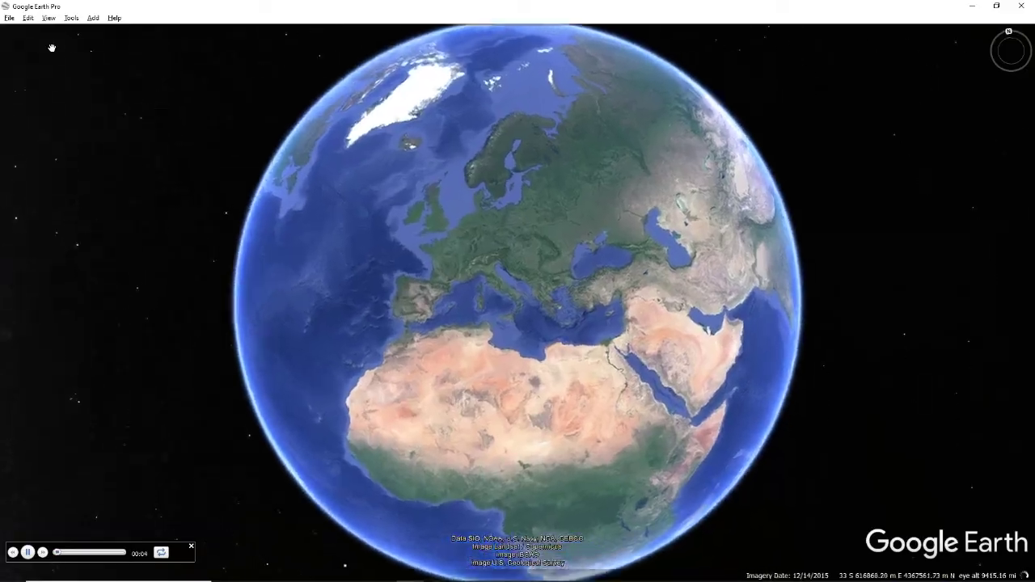